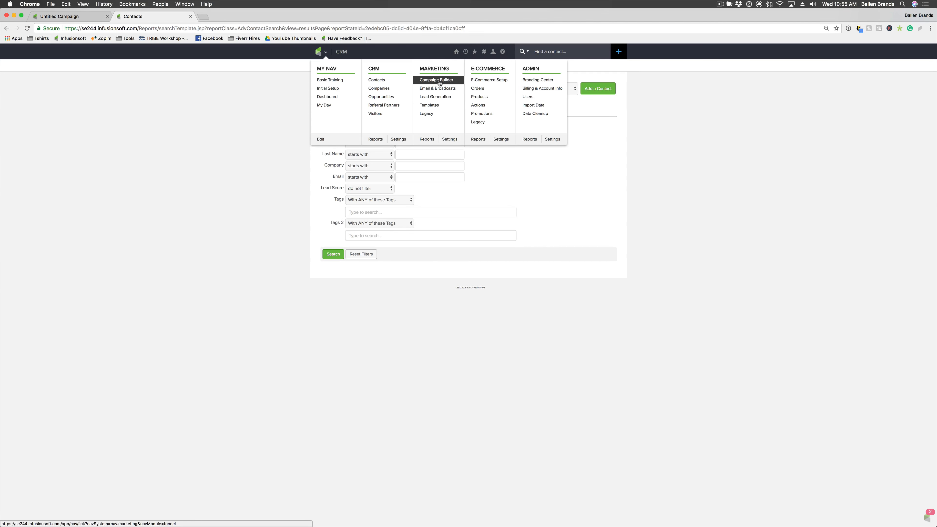
View the list of campaigns in Campaign Builder, and return to the open testing campaign's editor.
{"action": "left_click", "coordinate": [439, 83]}
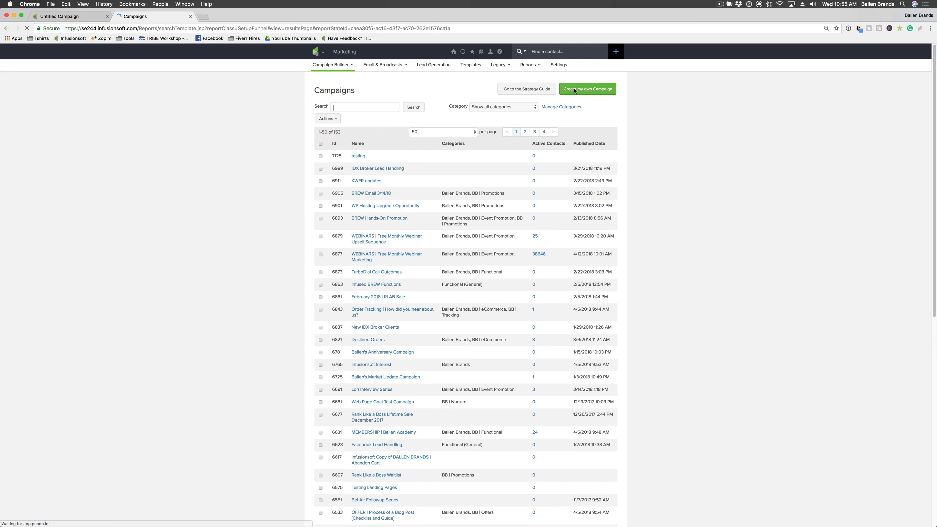
{"action": "left_click", "coordinate": [6, 28]}
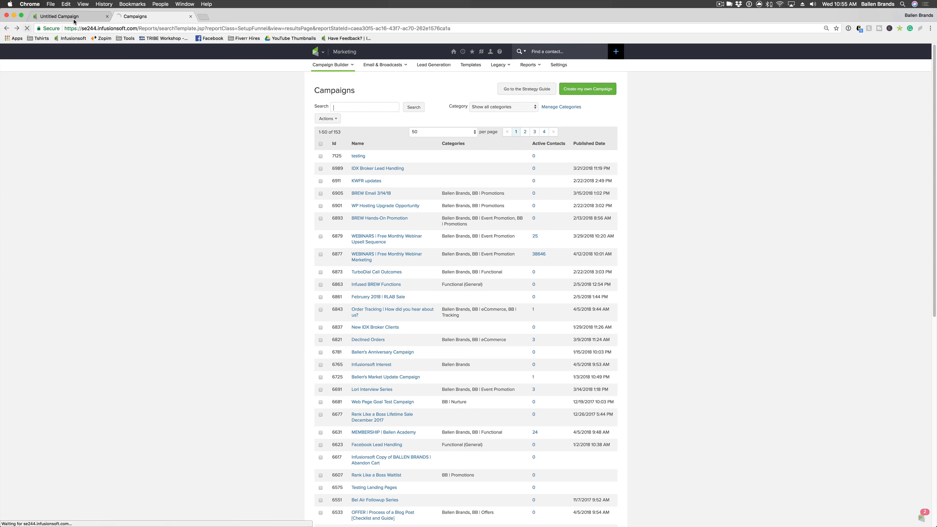
{"action": "left_click", "coordinate": [70, 16]}
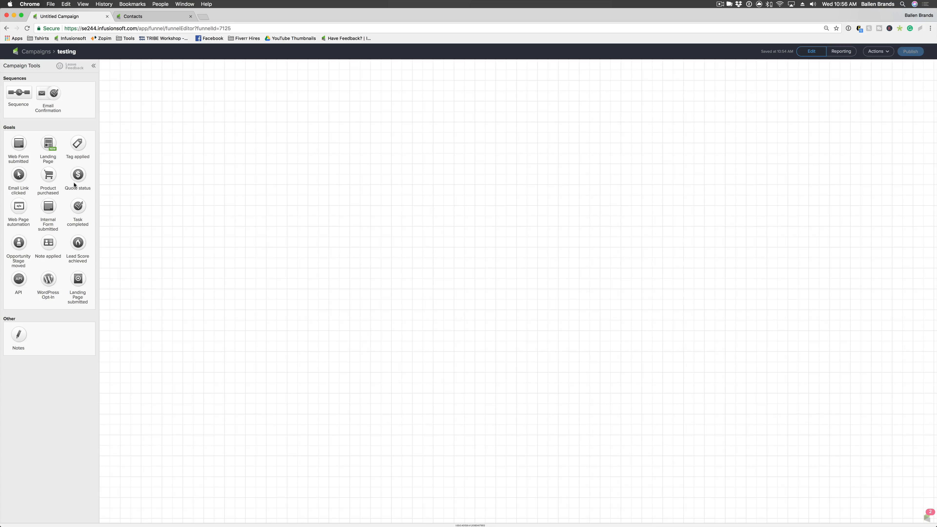
Place a Quote status goal on the canvas to view its trigger options, and delete the goal.
{"action": "left_click_drag", "start_coordinate": [151, 157], "coordinate": [182, 125]}
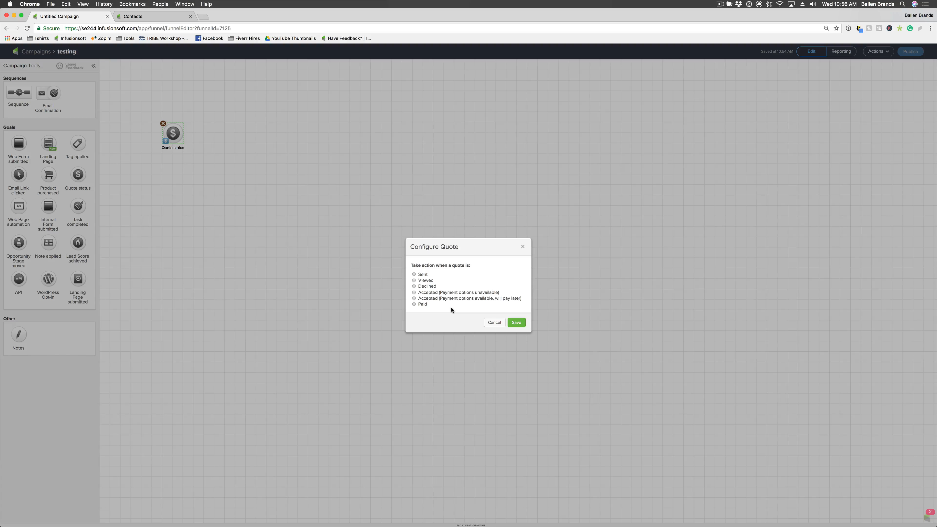
{"action": "left_click", "coordinate": [522, 247]}
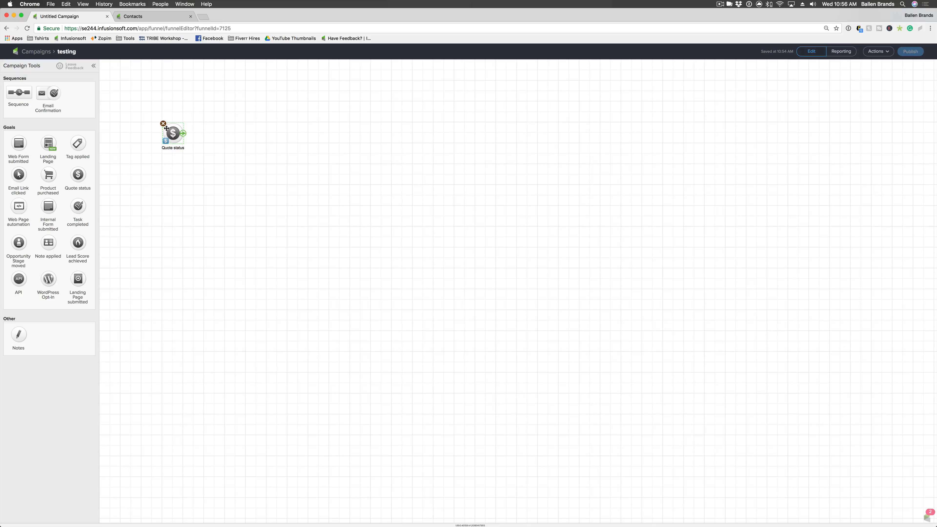
{"action": "left_click", "coordinate": [163, 124]}
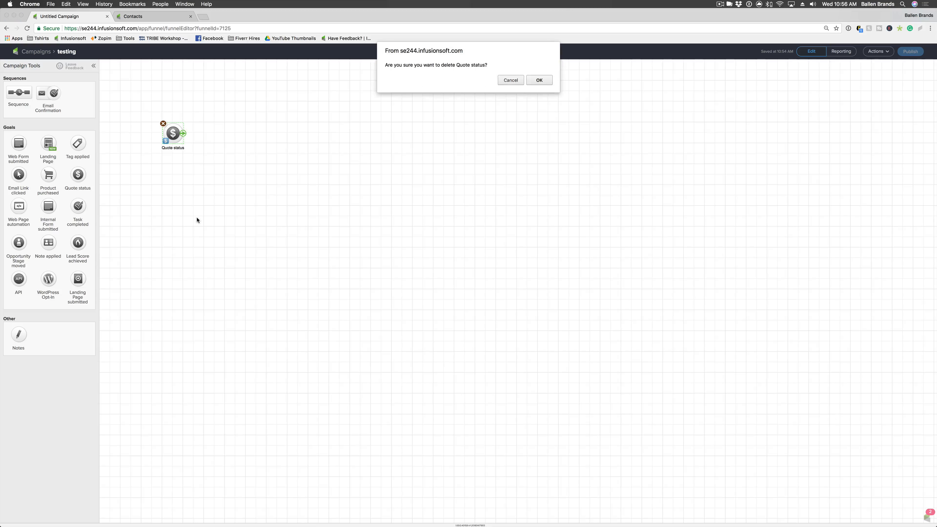
{"action": "left_click", "coordinate": [539, 76]}
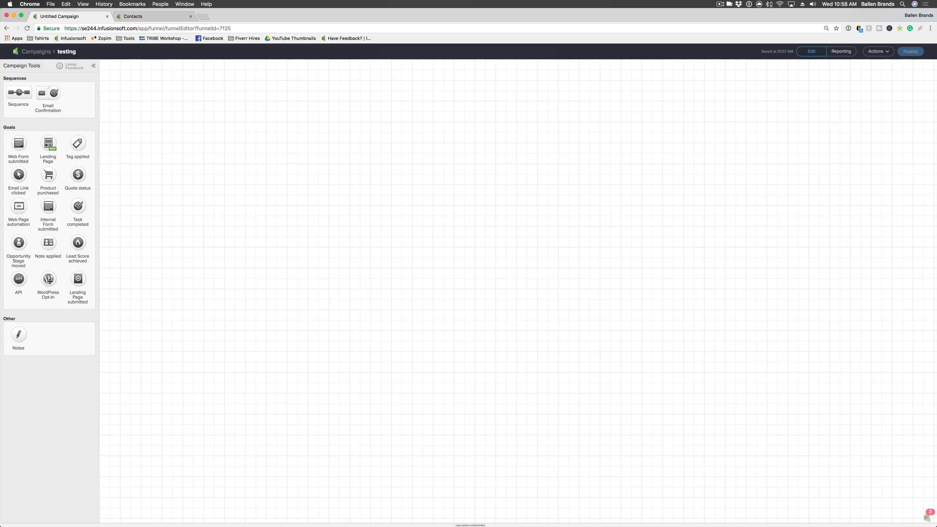
Place a WordPress Opt-In goal on the canvas to view its opt-in form setting, and delete the goal.
{"action": "left_click_drag", "start_coordinate": [48, 278], "coordinate": [244, 162]}
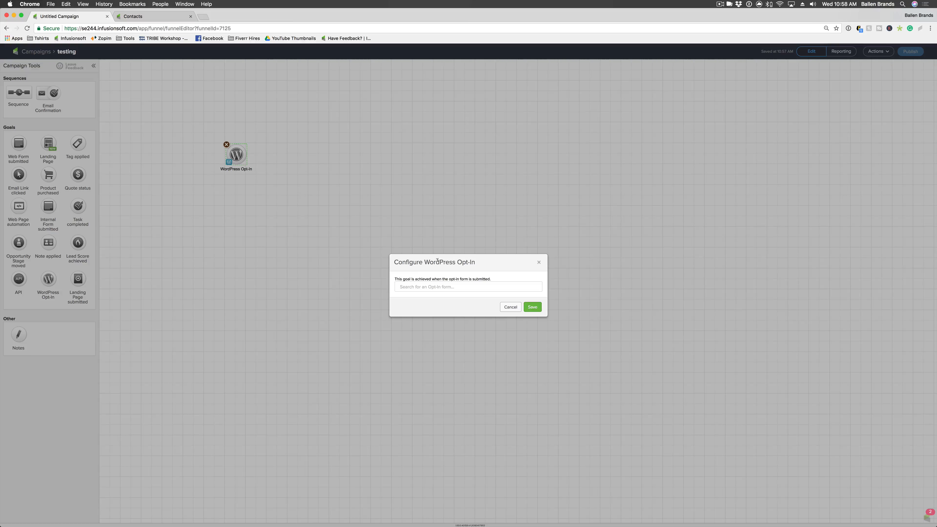
{"action": "left_click", "coordinate": [538, 261]}
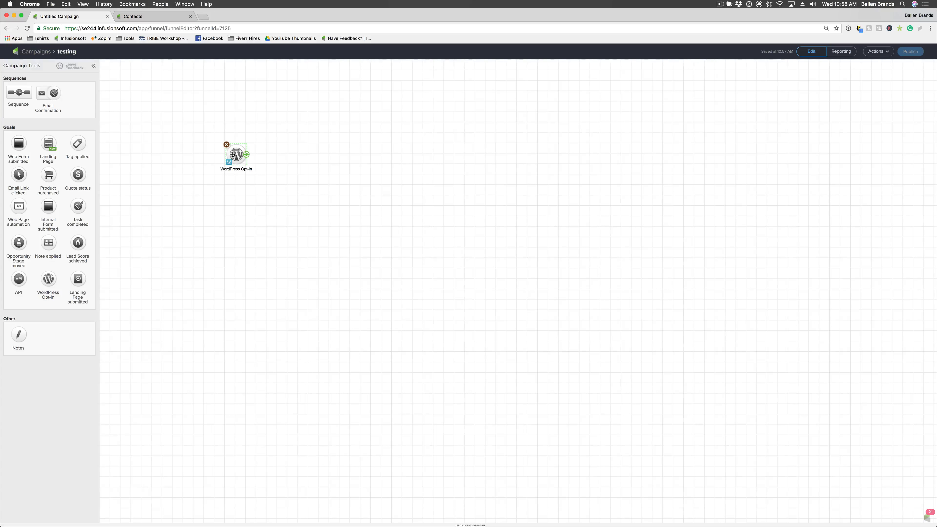
{"action": "double_click", "coordinate": [236, 154]}
{"action": "left_click", "coordinate": [418, 286]}
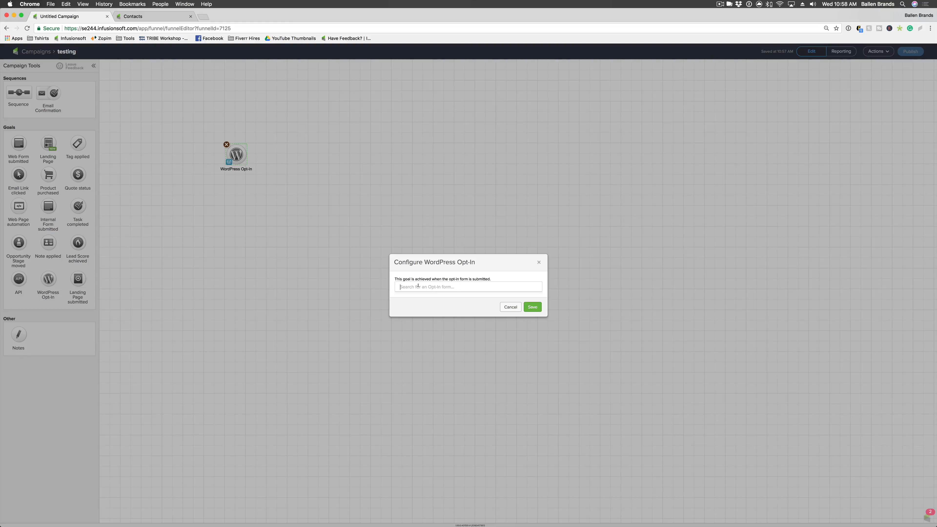
{"action": "left_click", "coordinate": [540, 262]}
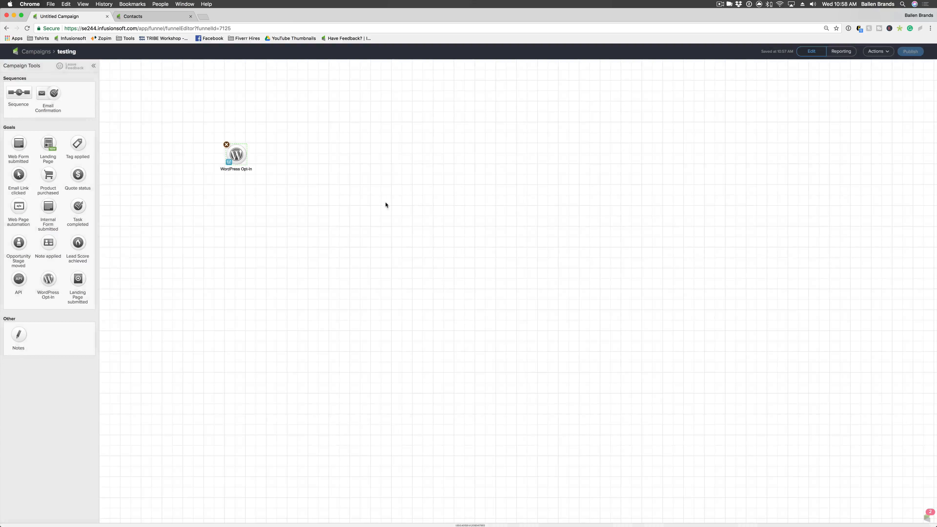
{"action": "left_click", "coordinate": [226, 144]}
{"action": "left_click", "coordinate": [530, 84]}
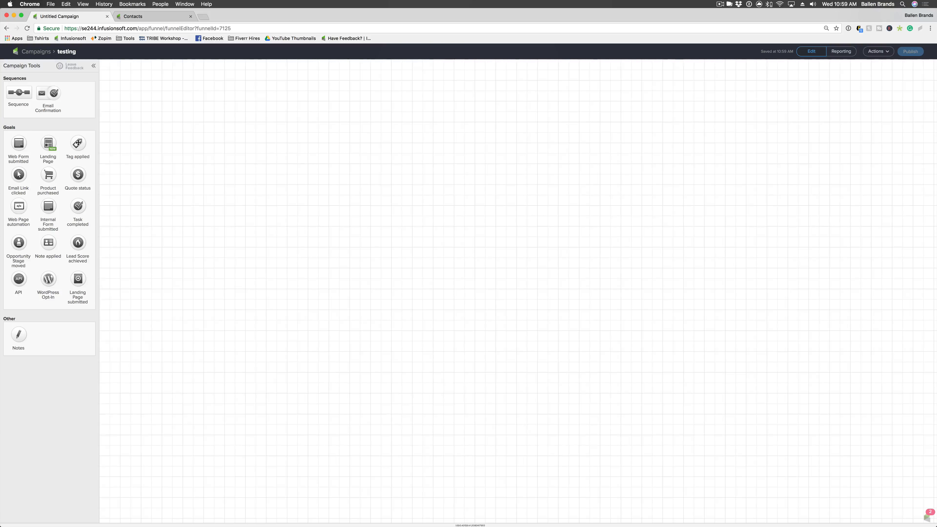
Place a Web Form submitted goal on the empty canvas and name it "Home Buyer Guide".
{"action": "left_click_drag", "start_coordinate": [19, 143], "coordinate": [149, 110]}
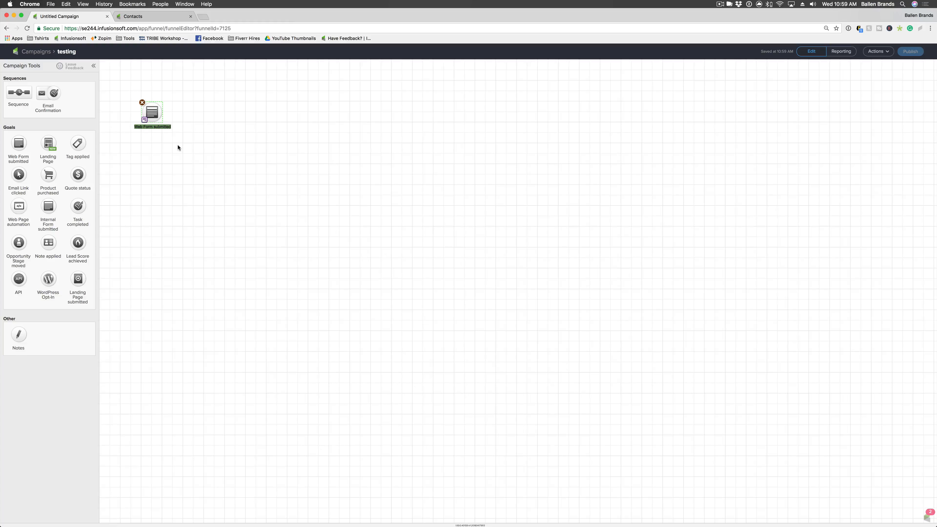
{"action": "type", "text": "Home Buyer Guides"}
{"action": "key", "text": "BackSpace"}
{"action": "key", "text": "Return"}
Add a sequence connected after the Home Buyer Guide web form, followed by a connected Email Link clicked goal.
{"action": "left_click_drag", "start_coordinate": [20, 93], "coordinate": [185, 113]}
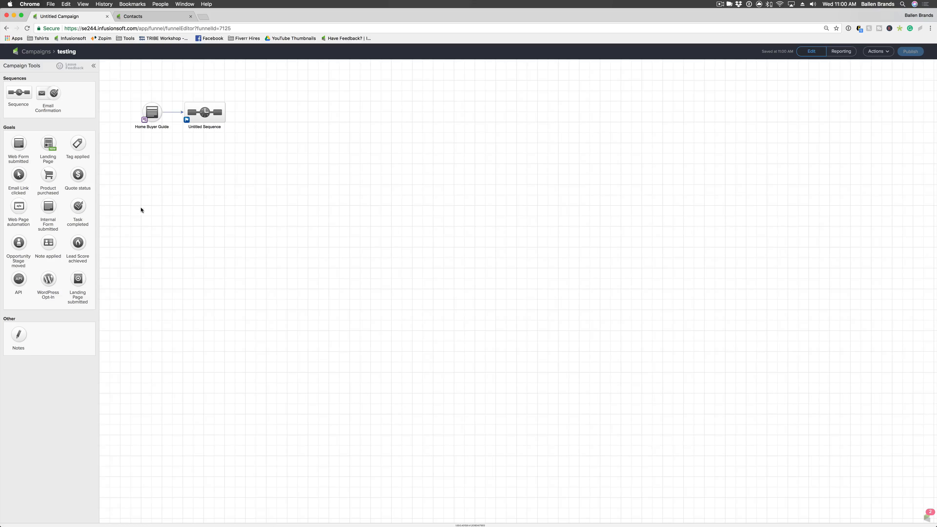
{"action": "left_click_drag", "start_coordinate": [18, 176], "coordinate": [257, 112]}
{"action": "mouse_move", "coordinate": [256, 125]}
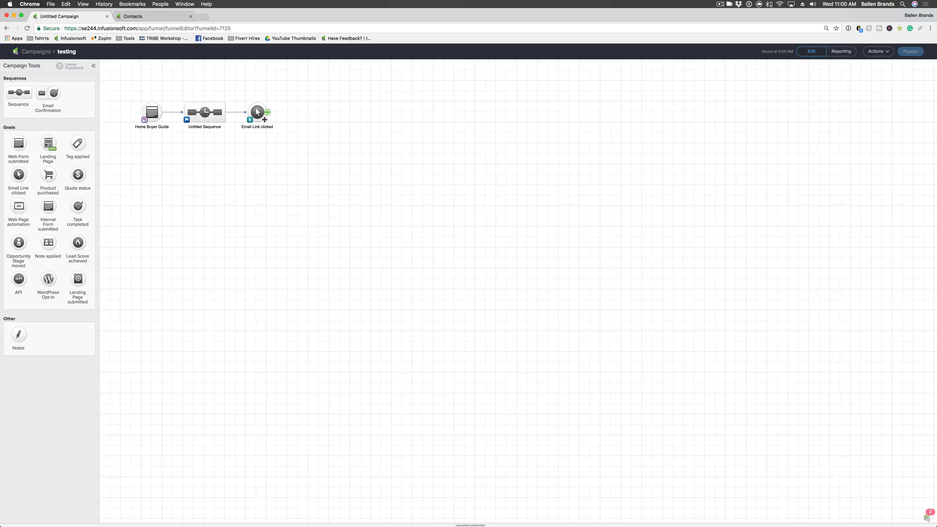
{"action": "mouse_move", "coordinate": [207, 117]}
{"action": "mouse_move", "coordinate": [155, 118]}
{"action": "left_click", "coordinate": [250, 122]}
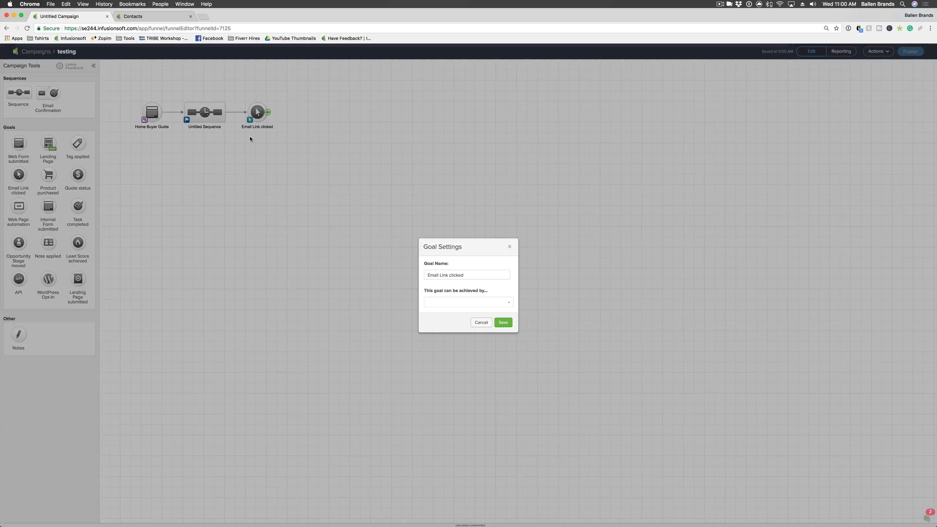
{"action": "left_click", "coordinate": [476, 322]}
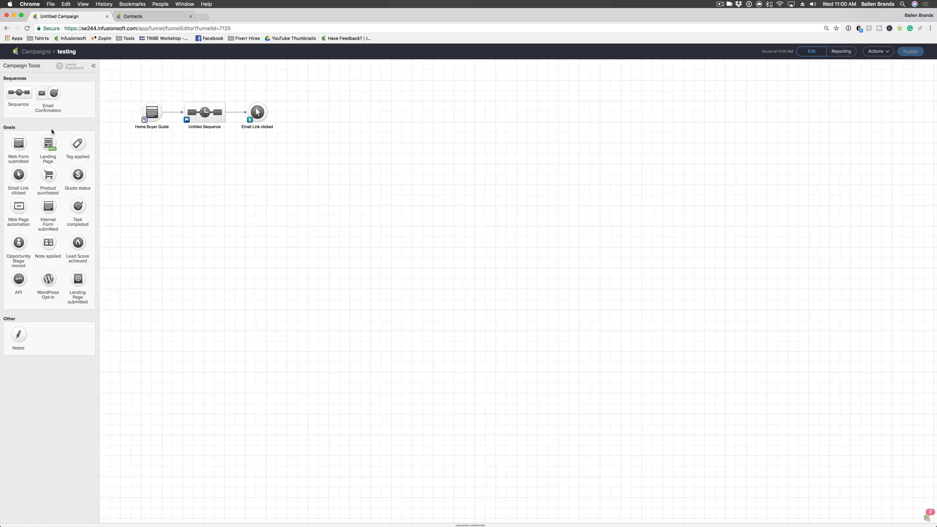
Extend the flow with a second sequence that leads to both an Email Link clicked goal and a Tag applied goal below it.
{"action": "mouse_move", "coordinate": [257, 111]}
{"action": "left_click_drag", "start_coordinate": [19, 92], "coordinate": [310, 112]}
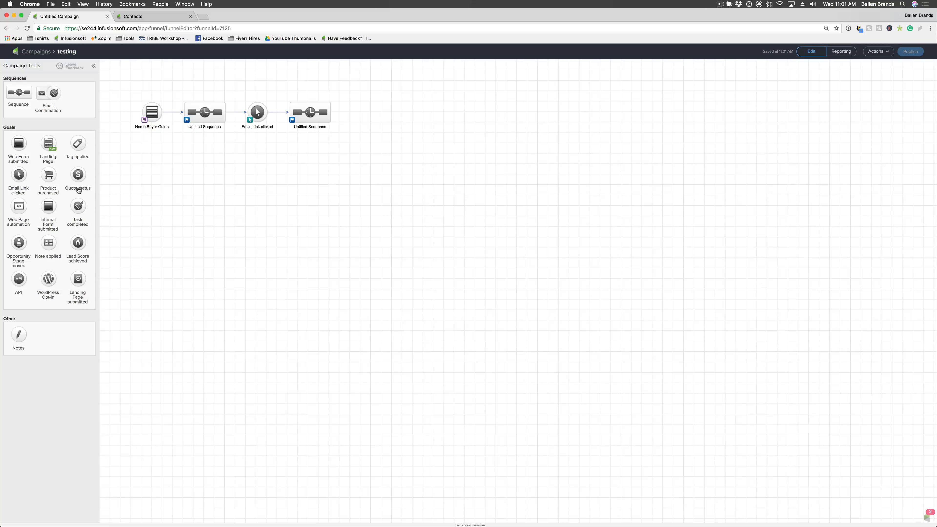
{"action": "left_click_drag", "start_coordinate": [19, 174], "coordinate": [355, 111]}
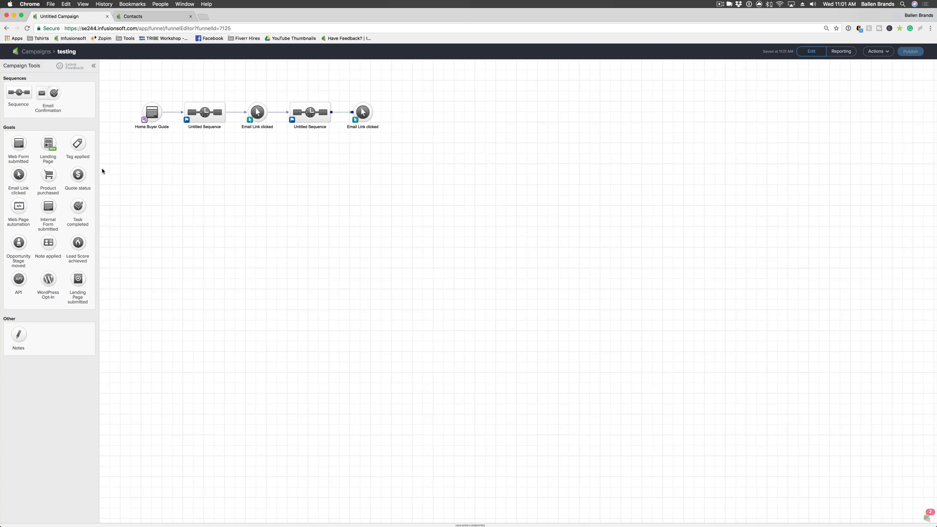
{"action": "left_click_drag", "start_coordinate": [72, 143], "coordinate": [360, 152]}
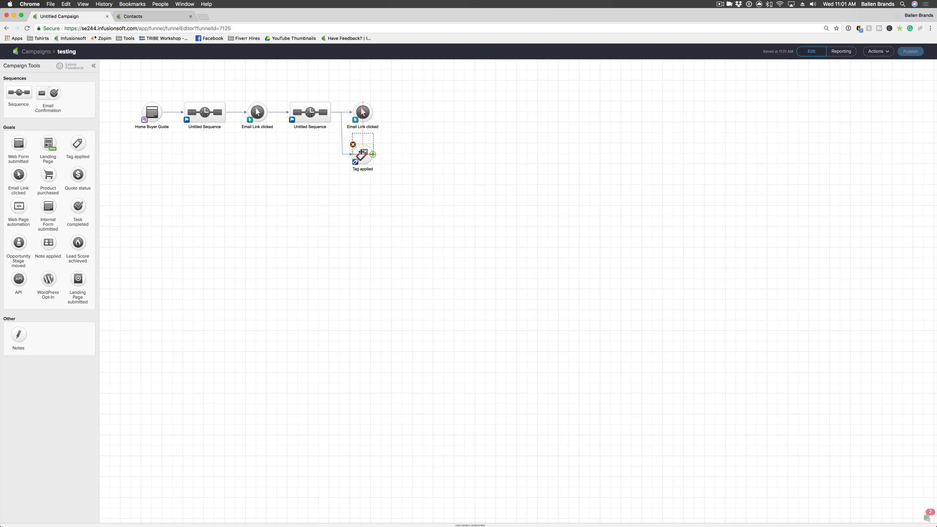
{"action": "mouse_move", "coordinate": [299, 113]}
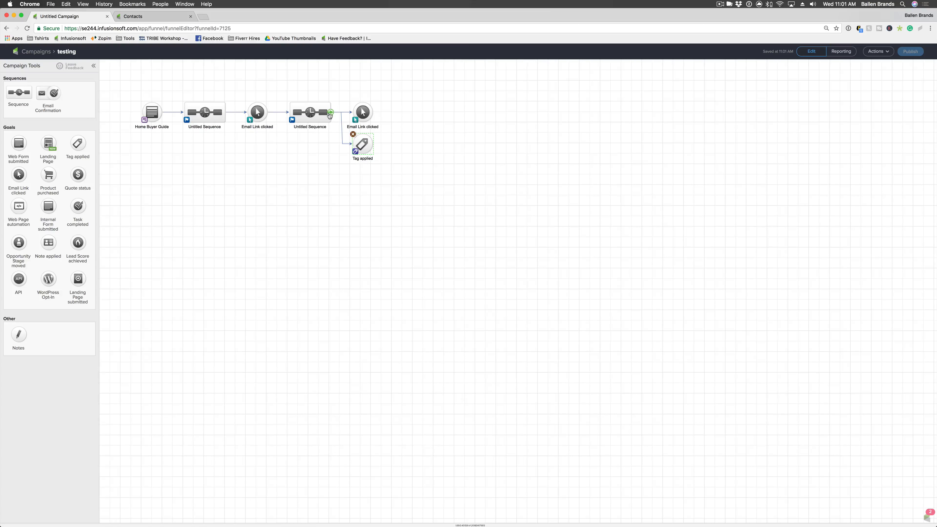
{"action": "mouse_move", "coordinate": [366, 157]}
Configure the Tag applied goal to be achieved by the "Opt Out of all campaigns" tag and save it.
{"action": "double_click", "coordinate": [362, 143]}
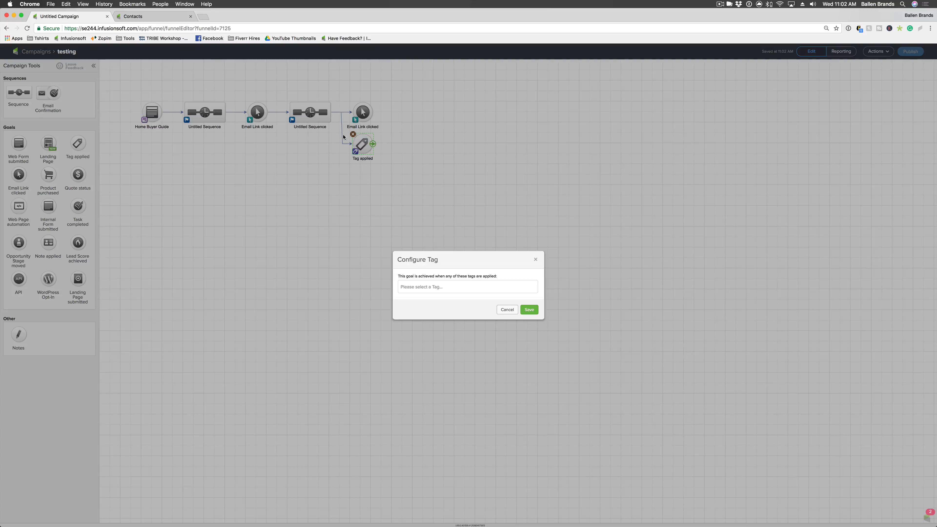
{"action": "left_click", "coordinate": [441, 287]}
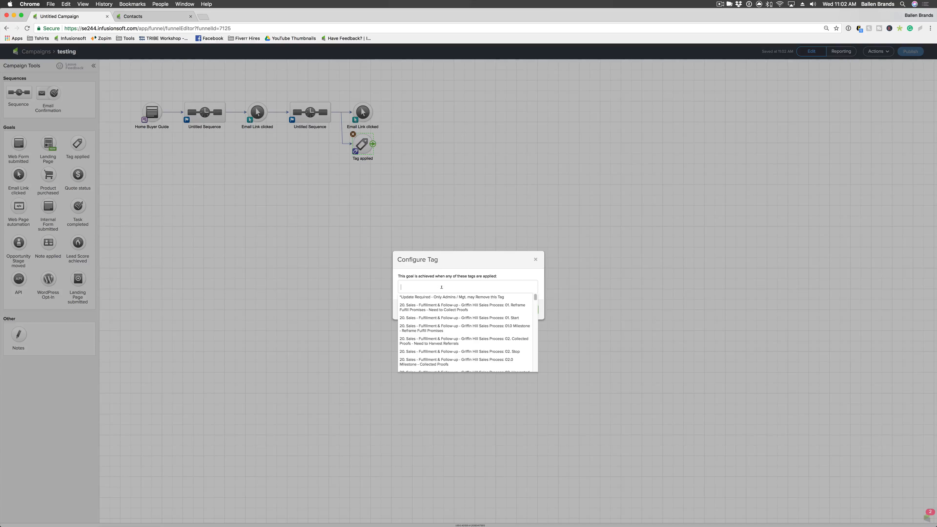
{"action": "type", "text": "opt "}
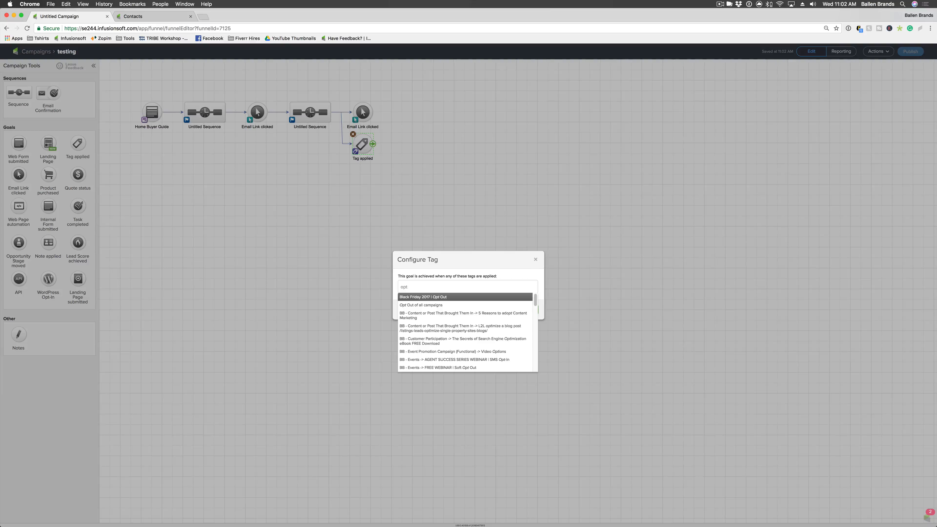
{"action": "type", "text": "out"}
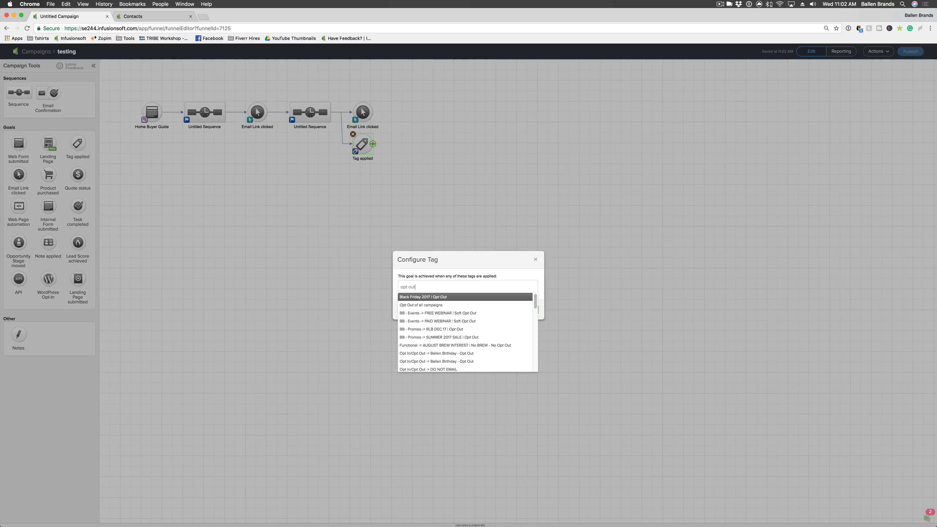
{"action": "left_click", "coordinate": [426, 305]}
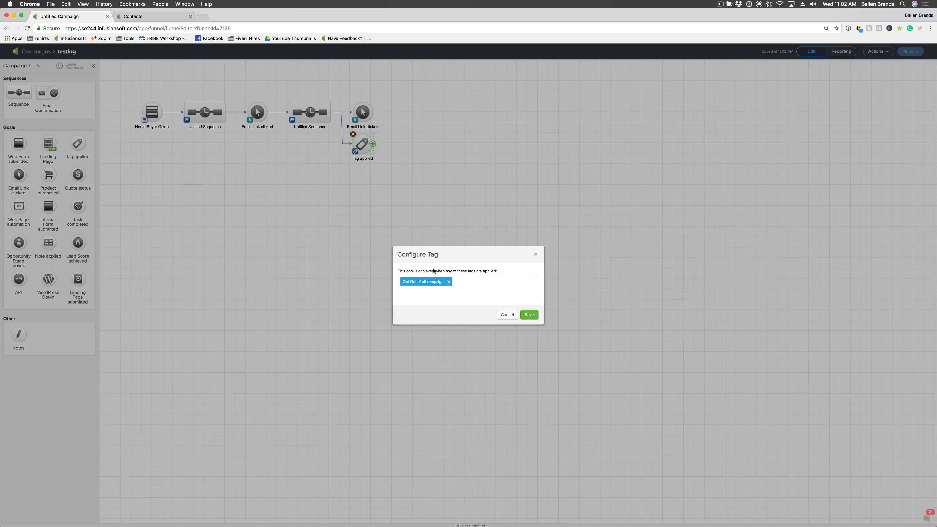
{"action": "left_click", "coordinate": [529, 315]}
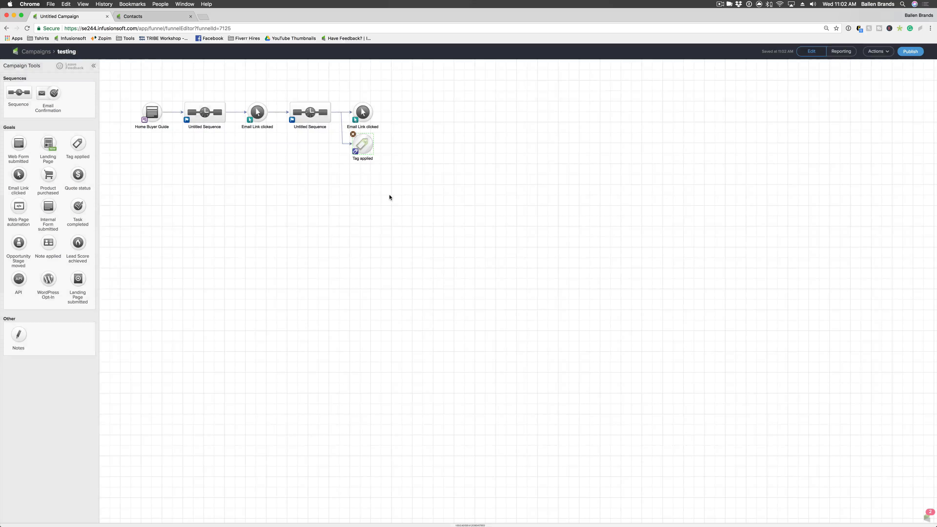
Try to configure the Email Link clicked goal that follows the second sequence.
{"action": "double_click", "coordinate": [363, 113]}
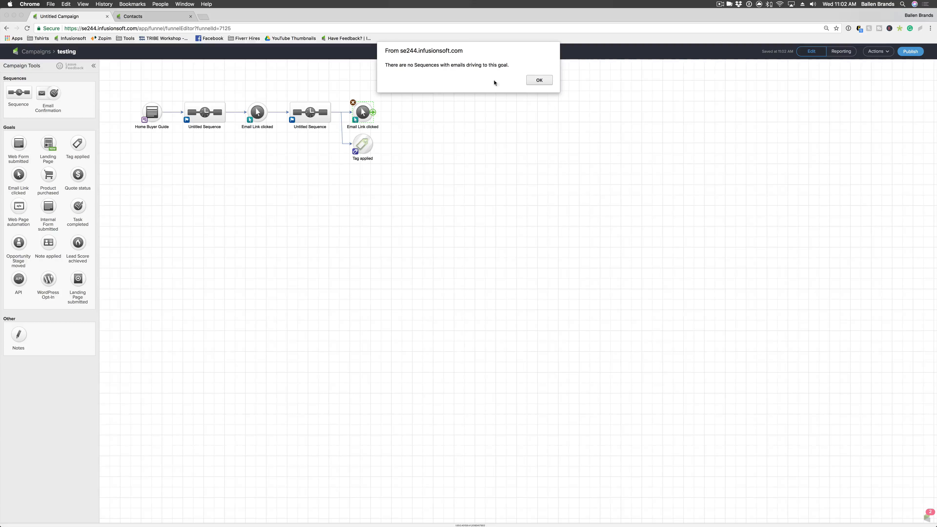
{"action": "left_click", "coordinate": [539, 81]}
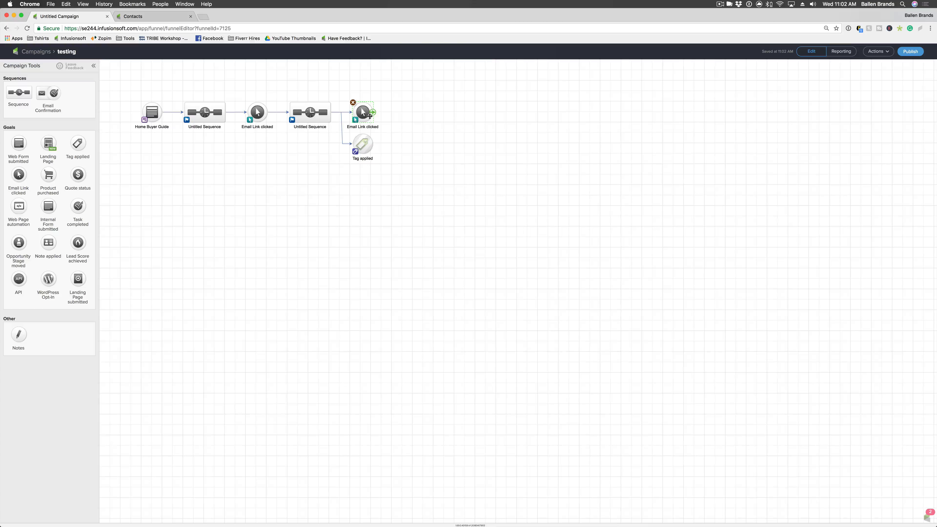